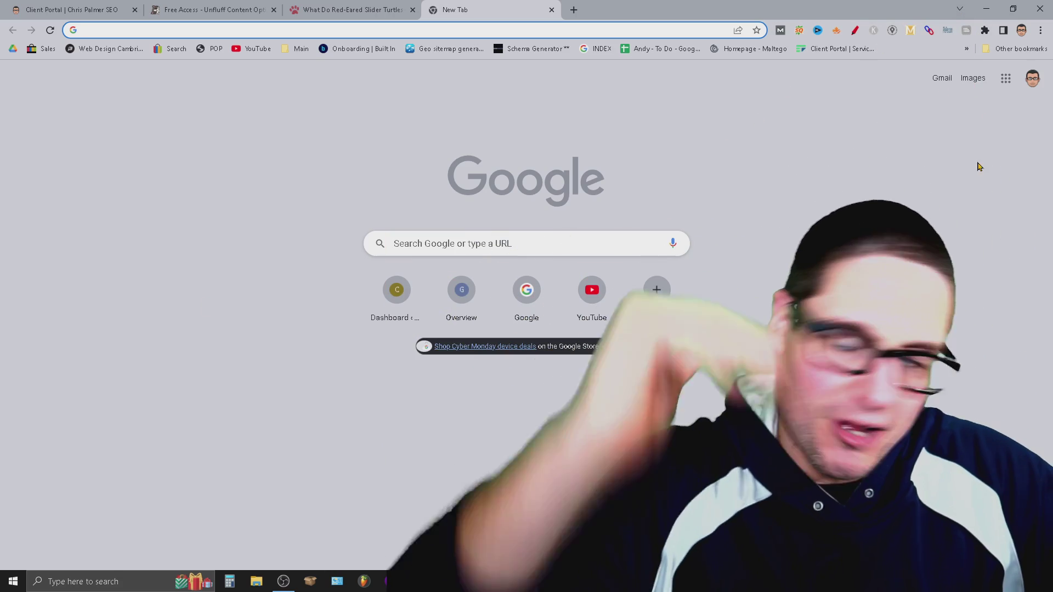
Switch to the SEO browser profile, open the verified Tamaqua business from Google Business Profile Manager, and expand its management options
click(1021, 31)
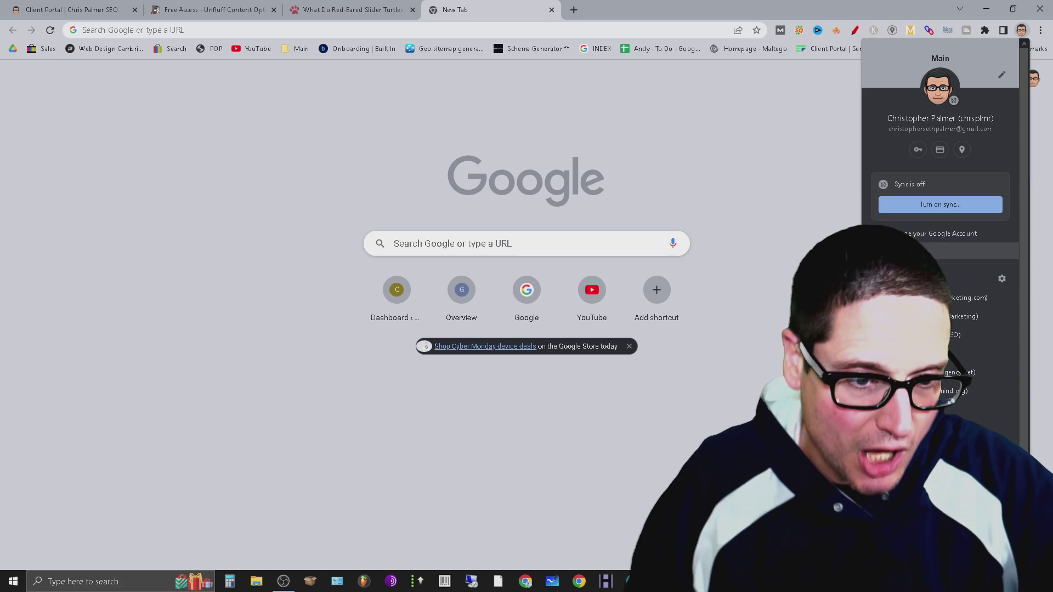
click(991, 336)
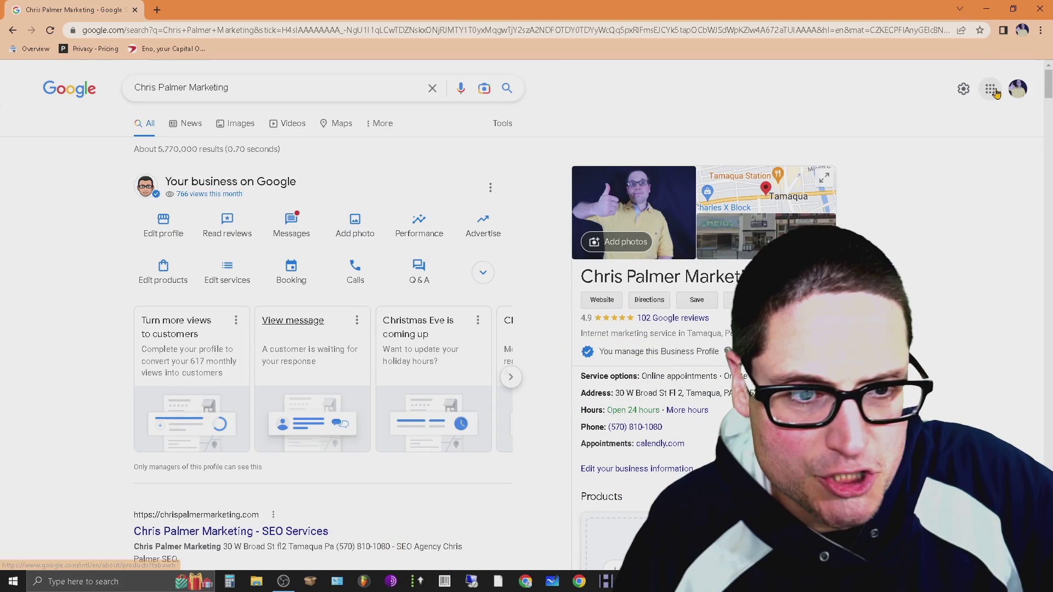
click(992, 91)
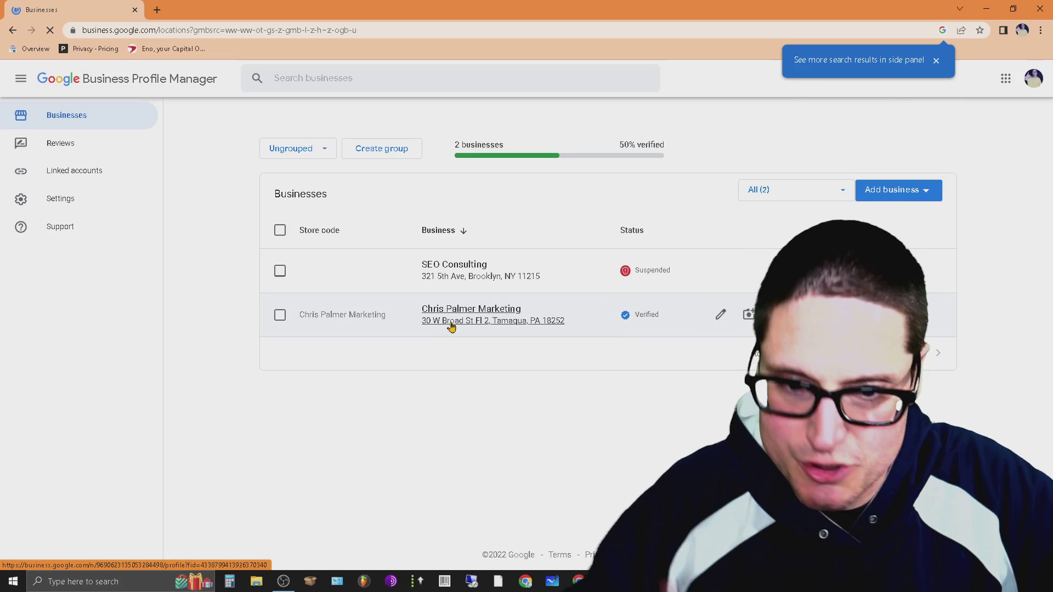
click(451, 324)
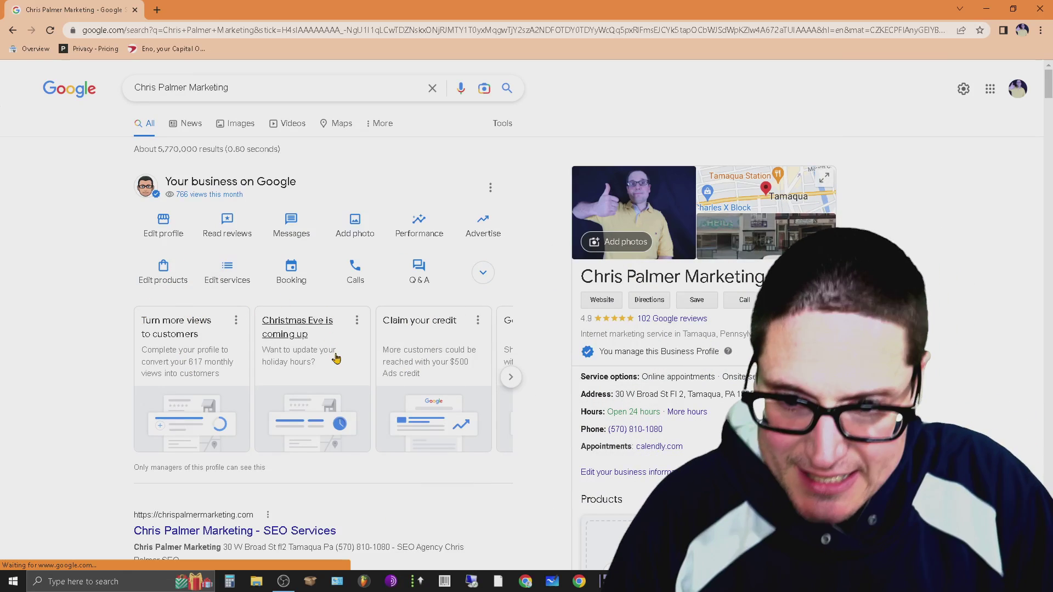
click(484, 274)
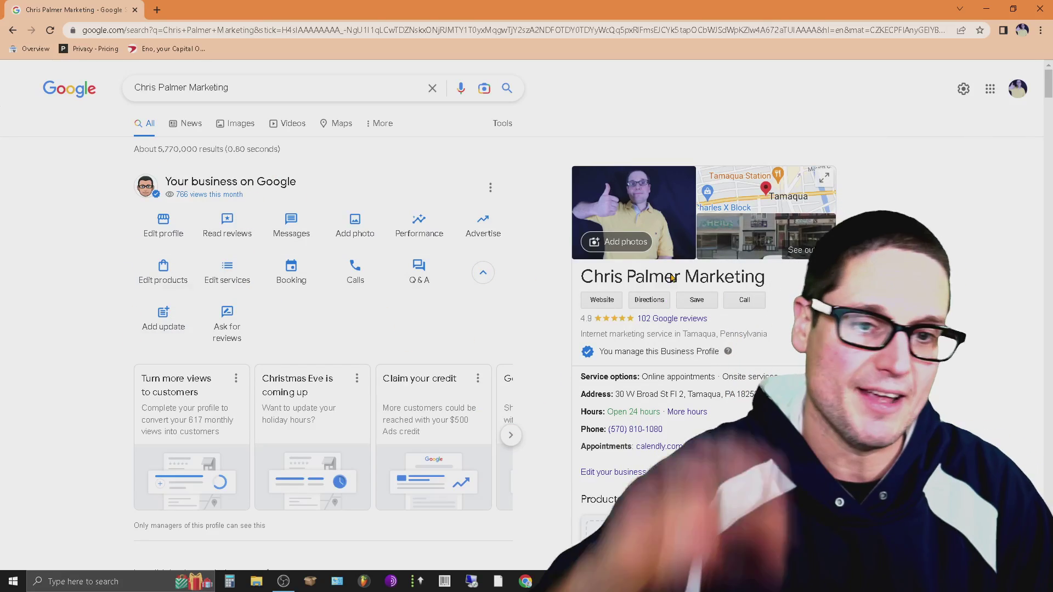
Open the business information for editing and go to its location and service area details
click(169, 228)
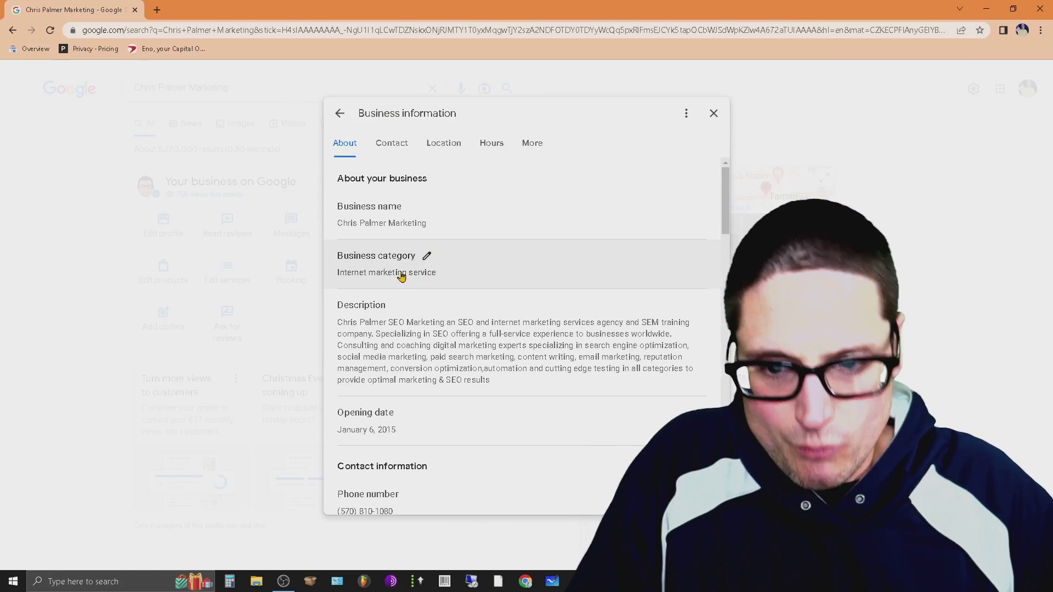
scroll(555, 258, down, 6)
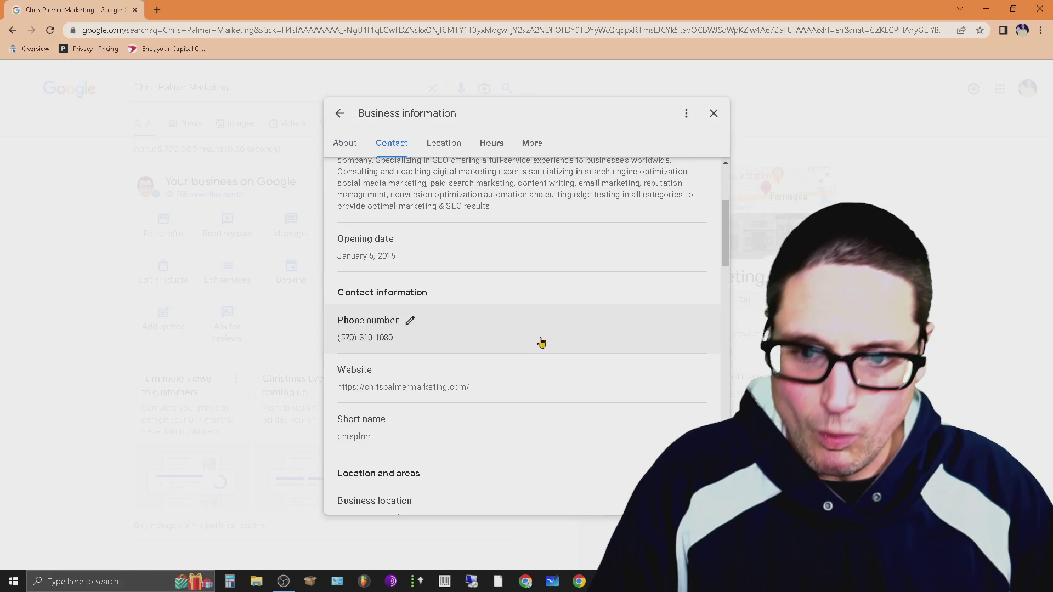
scroll(543, 279, down, 3)
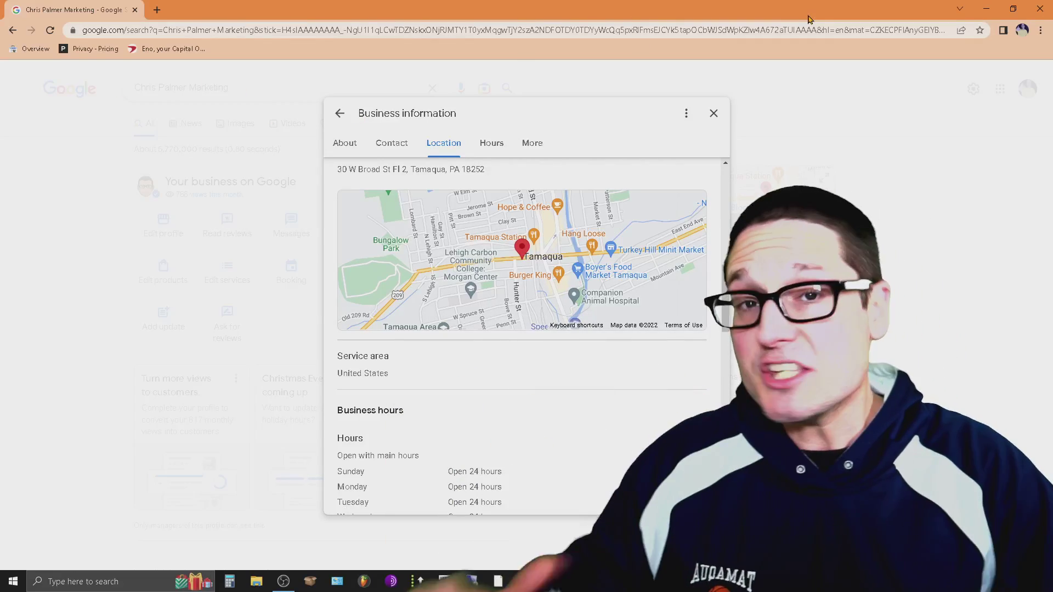
Search Google for "los angeles" in a new tab
click(164, 10)
click(426, 244)
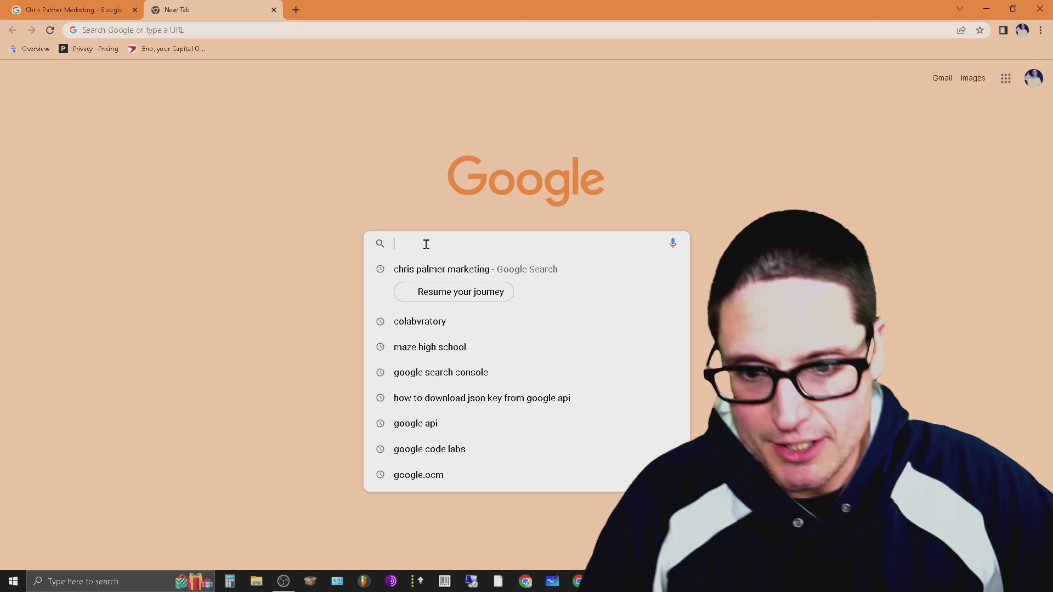
text(los angeles)
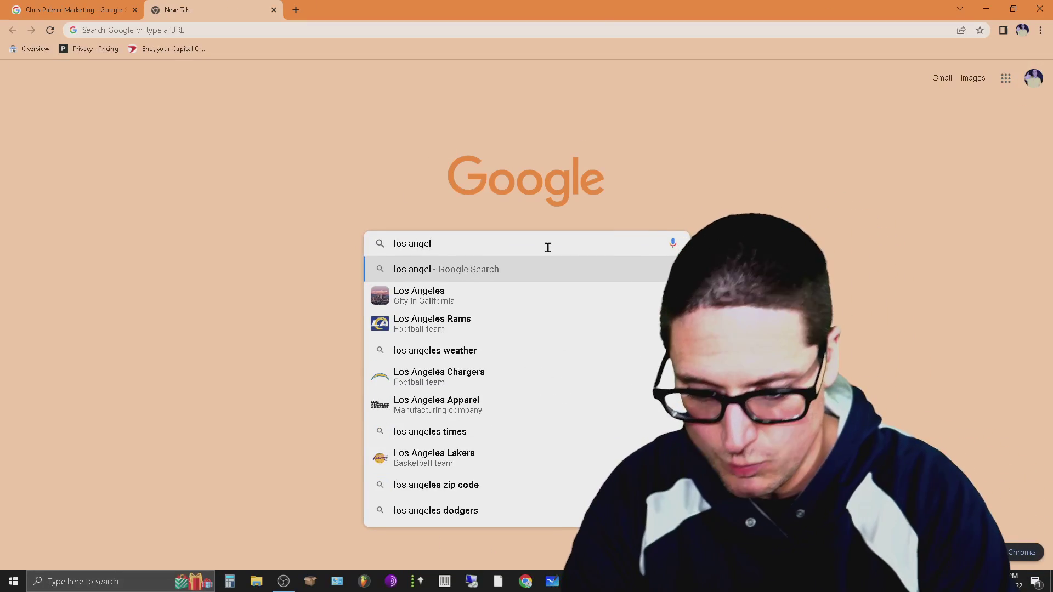
key(Return)
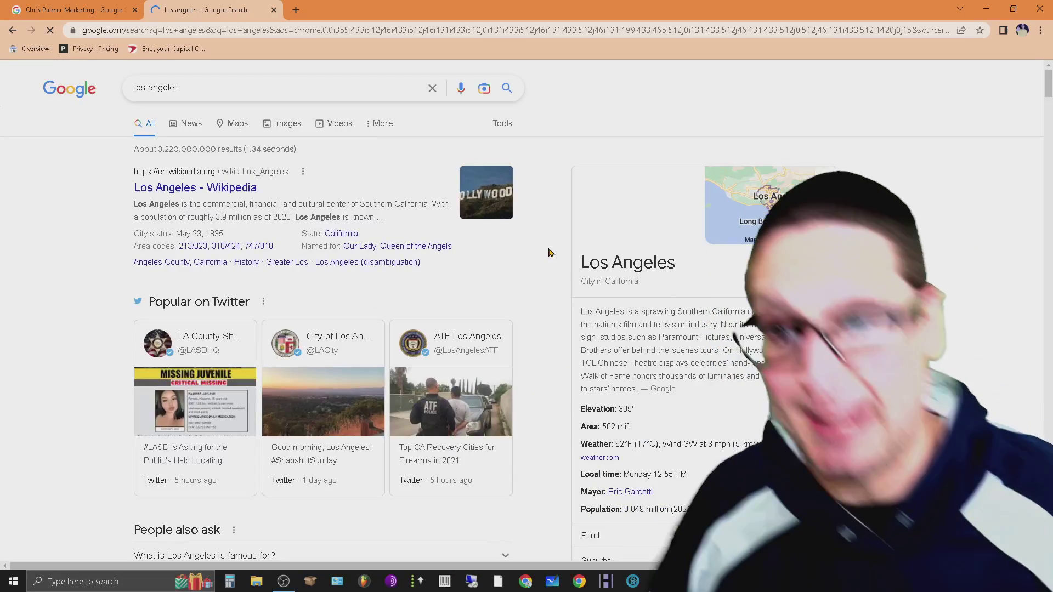
click(245, 101)
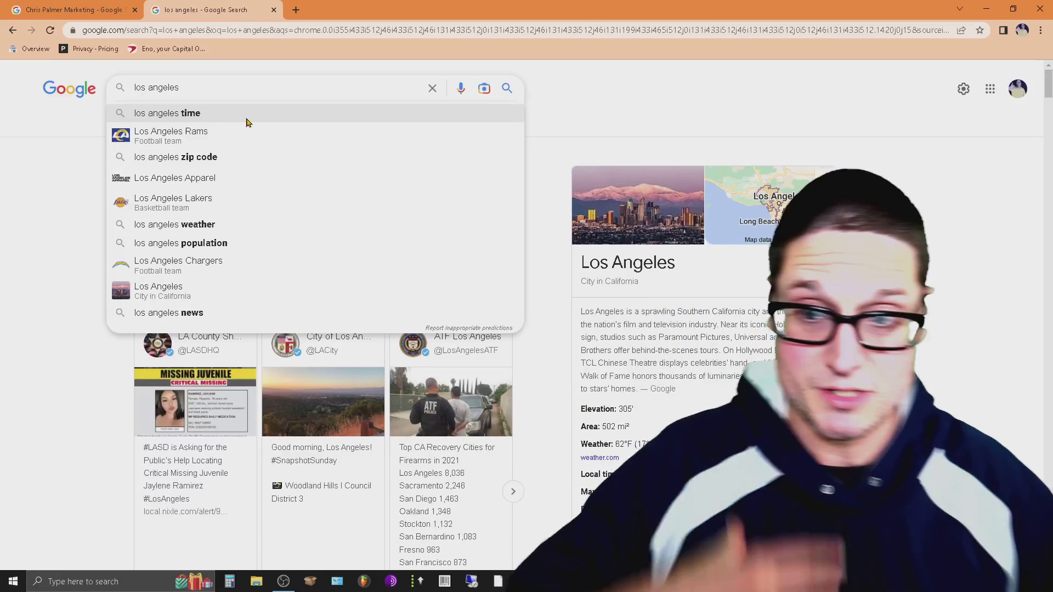
Search for "california" in another new tab and show the state in Google Maps
click(295, 10)
click(482, 242)
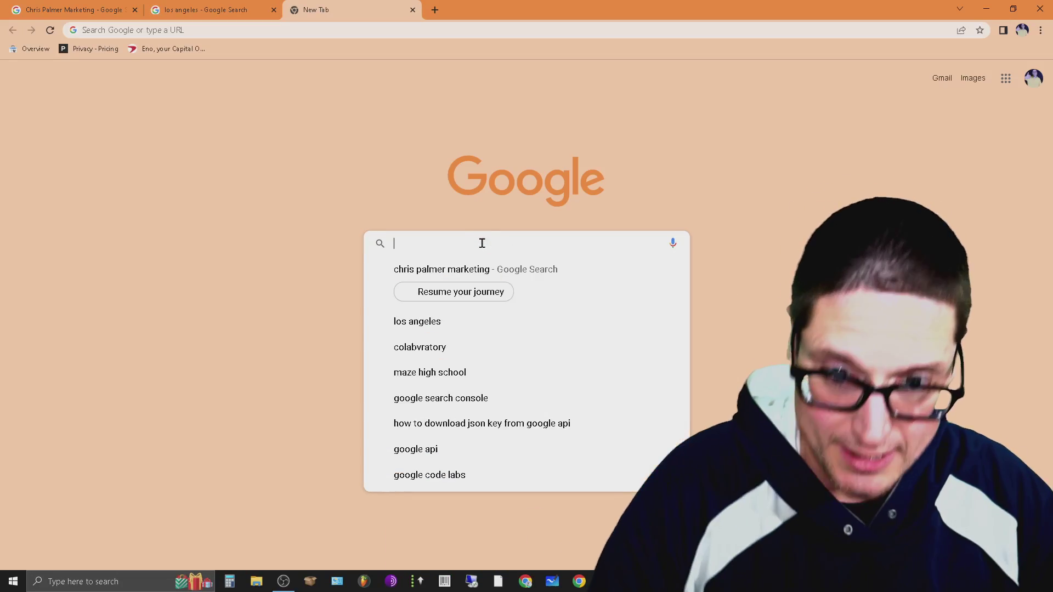
text(califor)
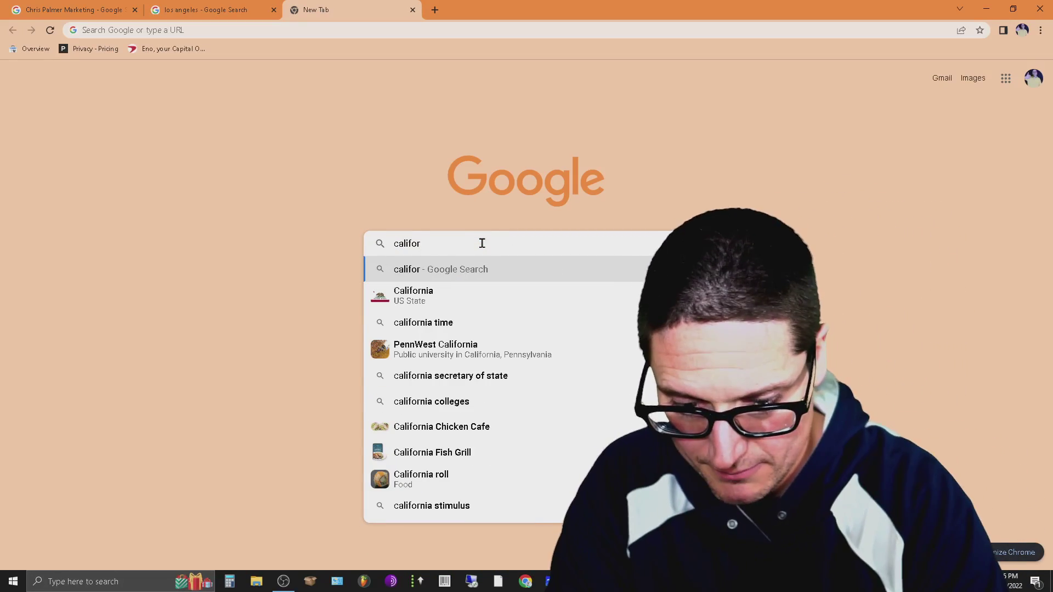
text(nia)
key(Return)
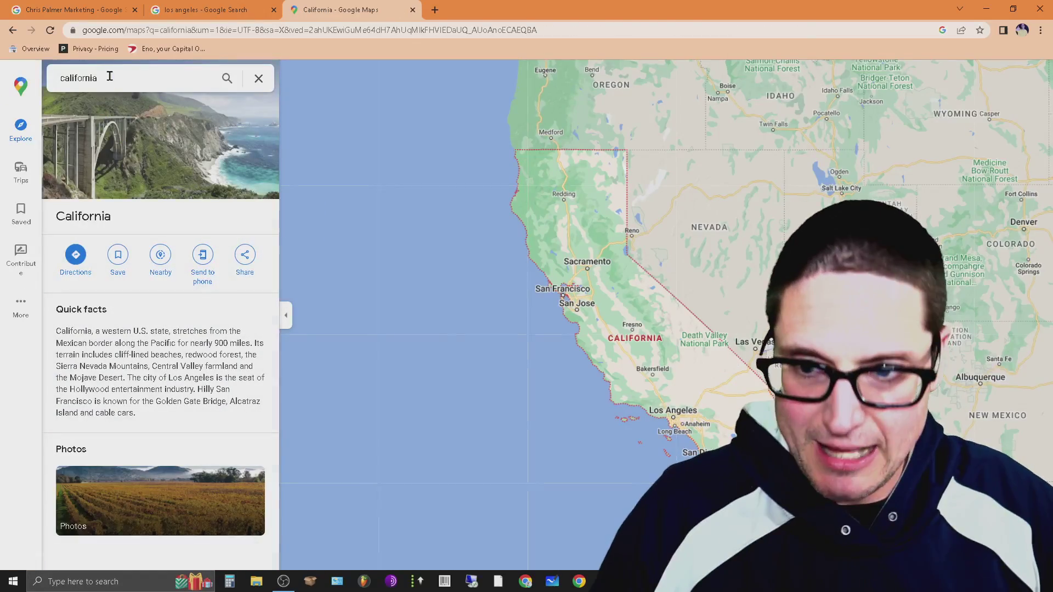
Find "los angeles" in Google Maps and examine the city's boundary up close
click(106, 78)
text(los ange)
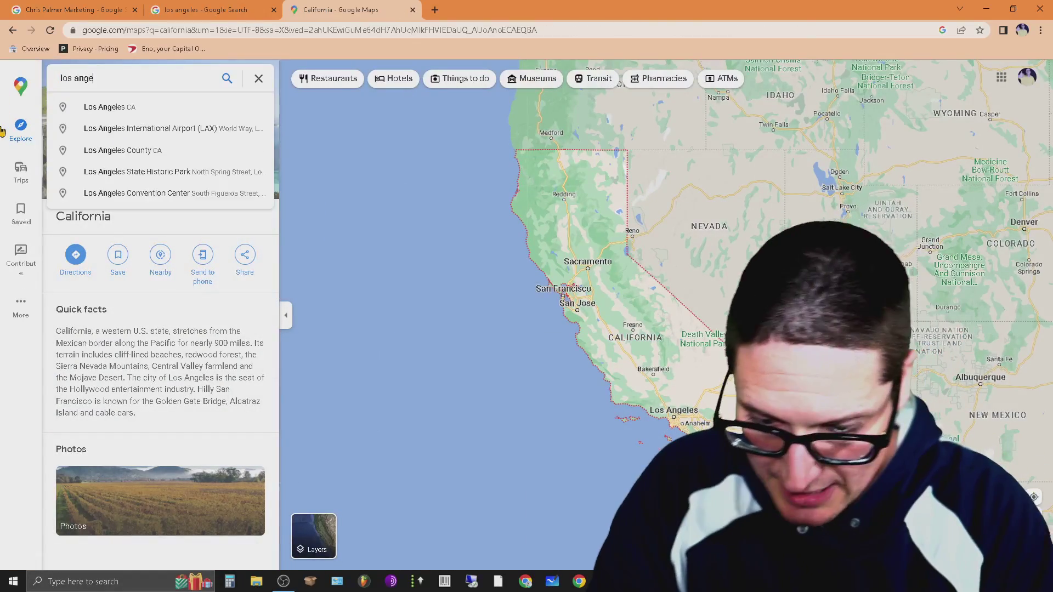
text(les)
key(Return)
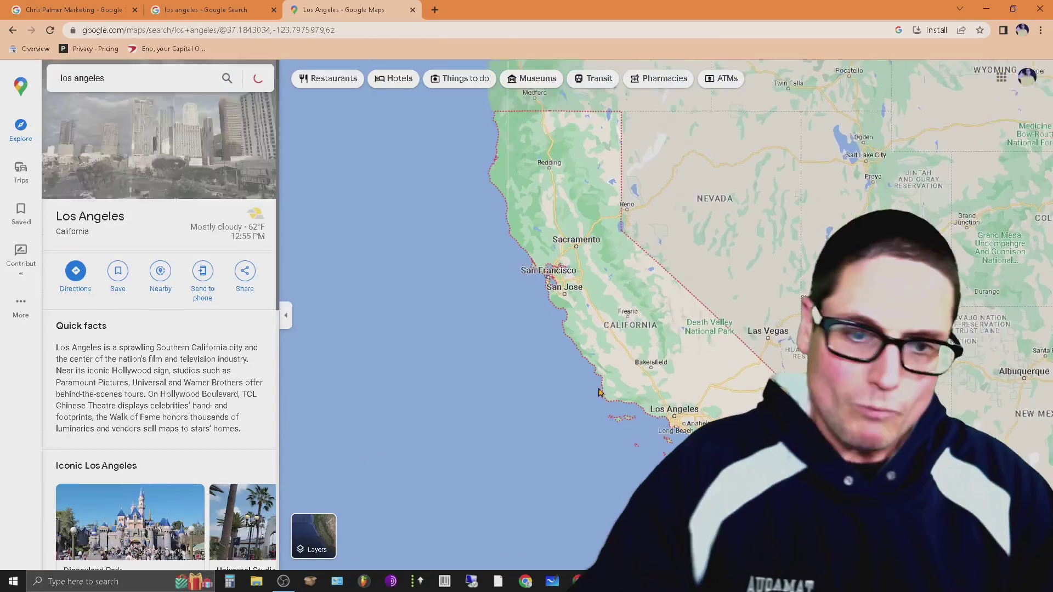
scroll(742, 341, up, 4)
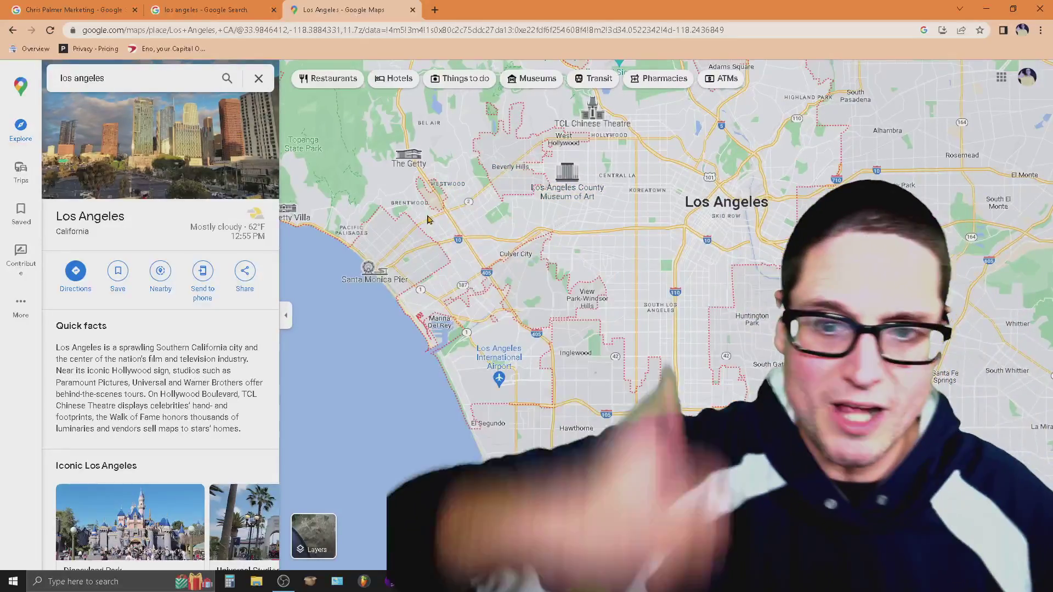
Extend the Google search to "los angeles zip codes" and browse further through the list of zip codes
click(223, 9)
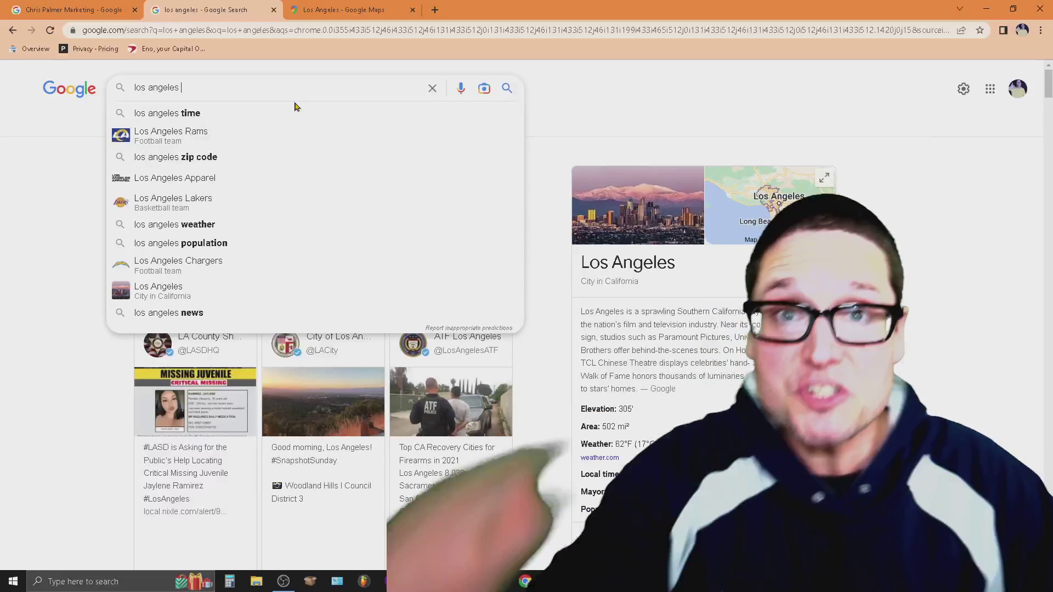
text(zip codes)
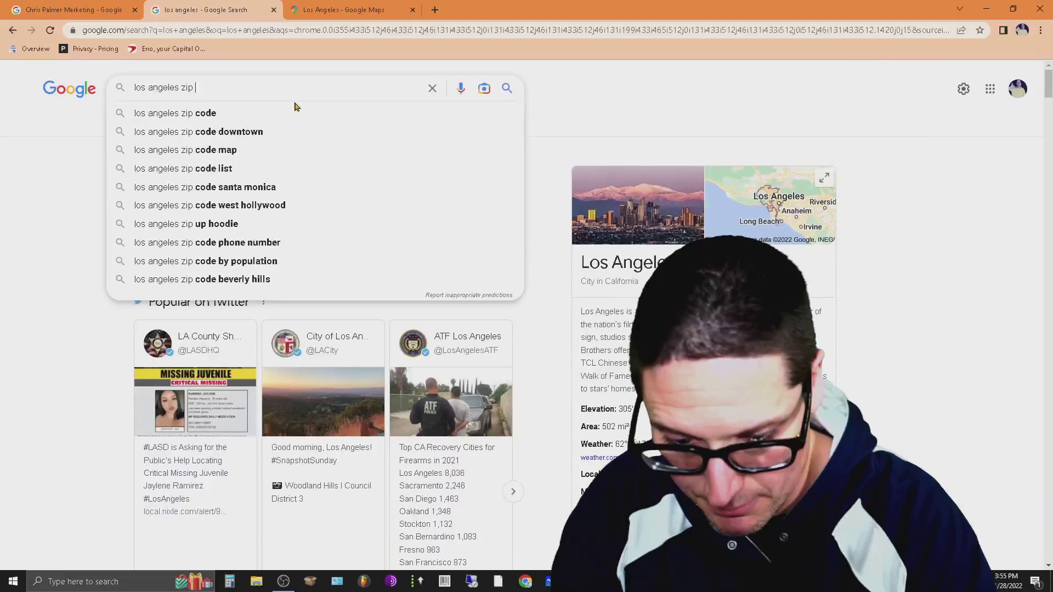
key(Return)
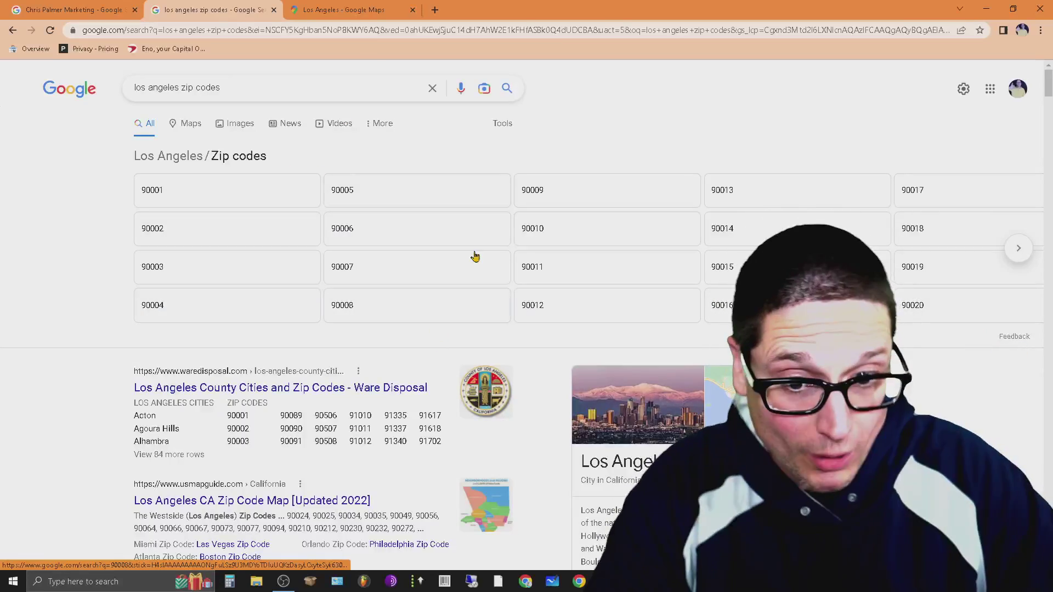
click(1021, 249)
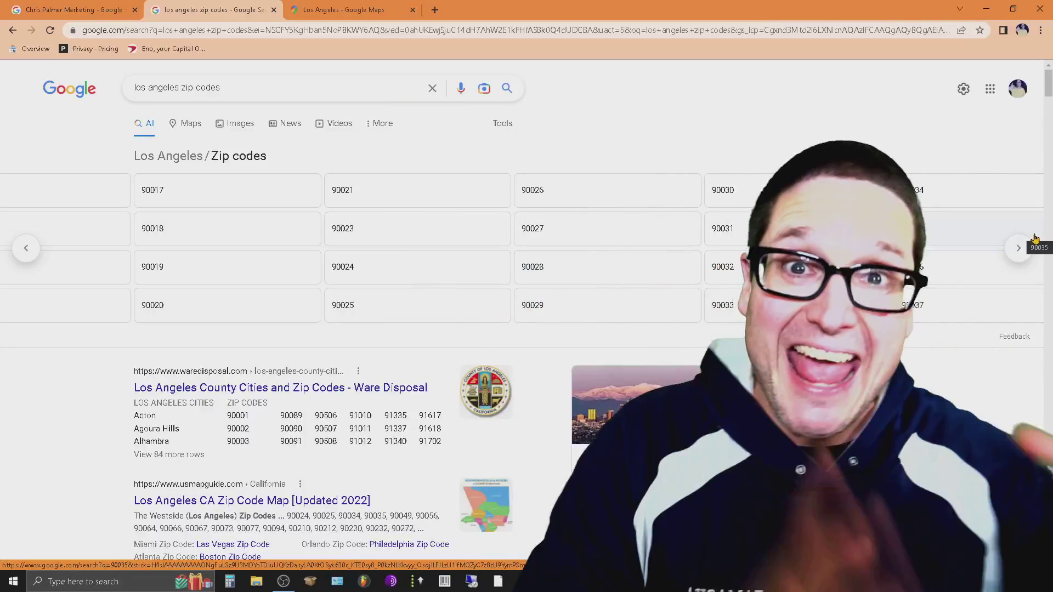
Compare the Los Angeles map with the city's zip code list, going back to the first zip codes
key(ctrl+Tab)
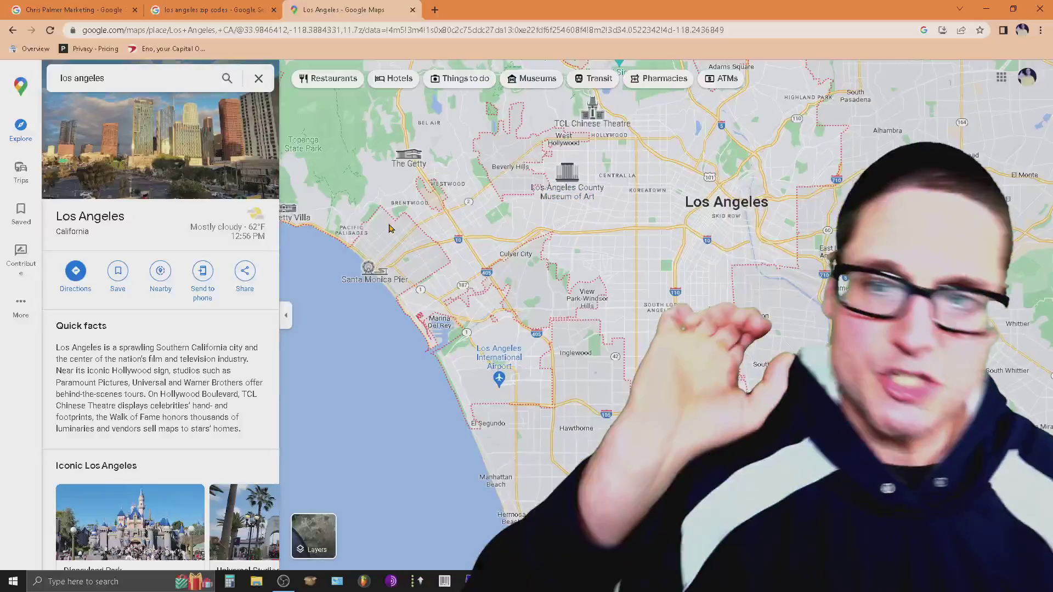
key(ctrl+shift+Tab)
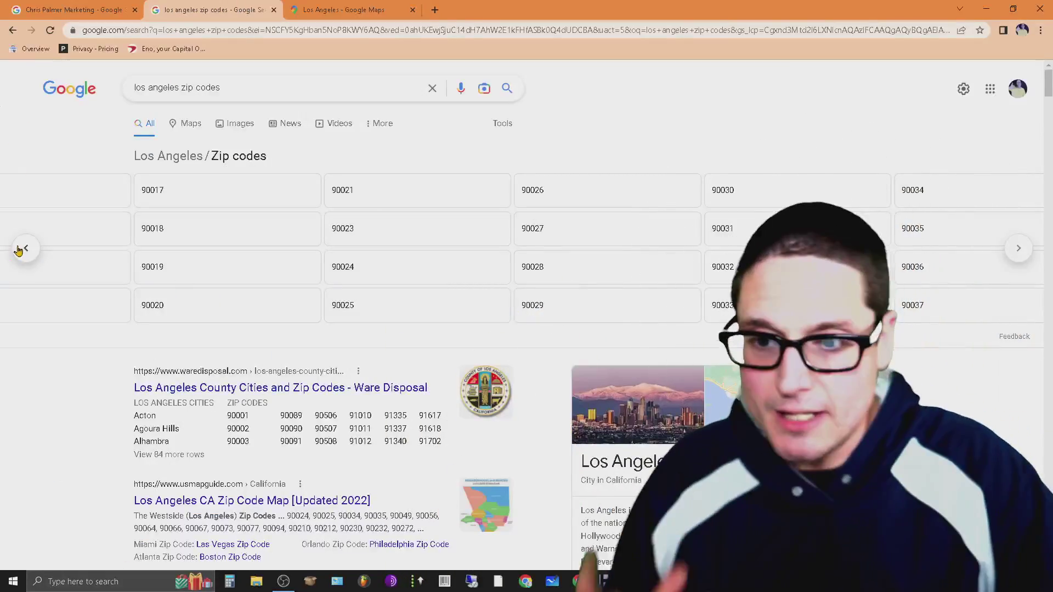
click(21, 248)
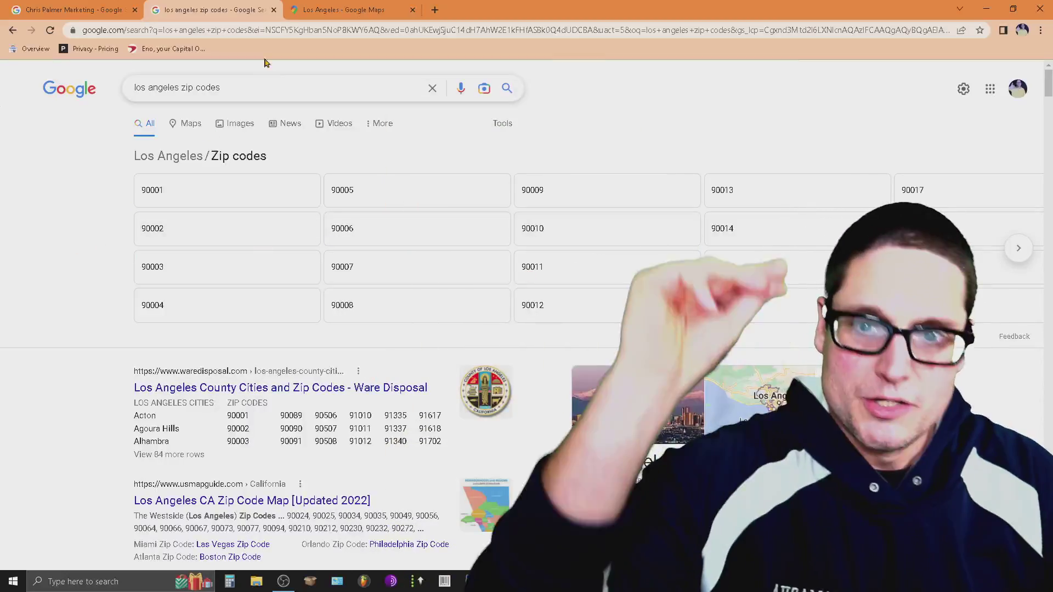
click(341, 10)
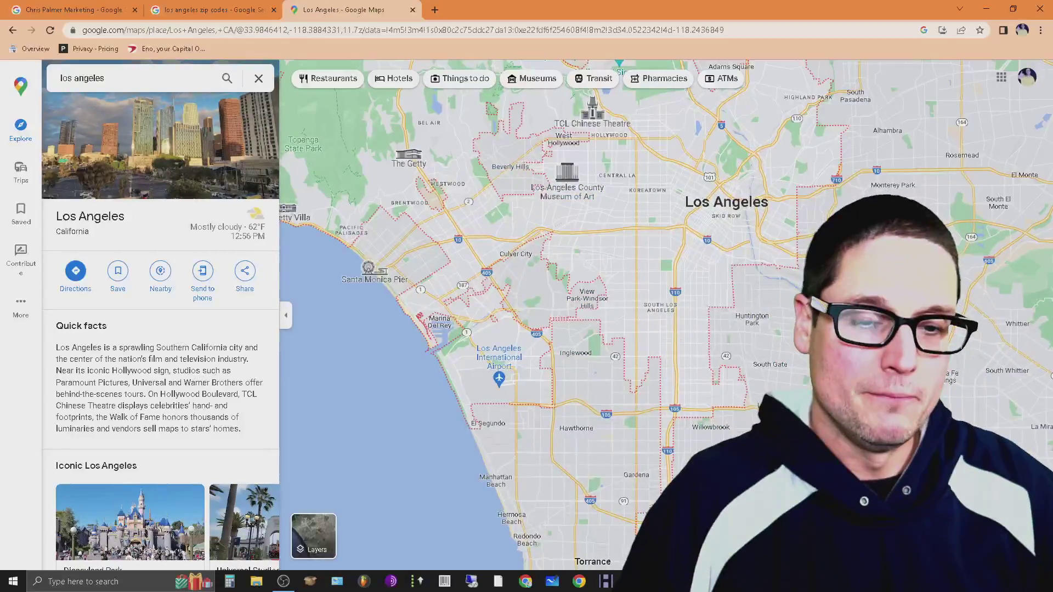
click(204, 8)
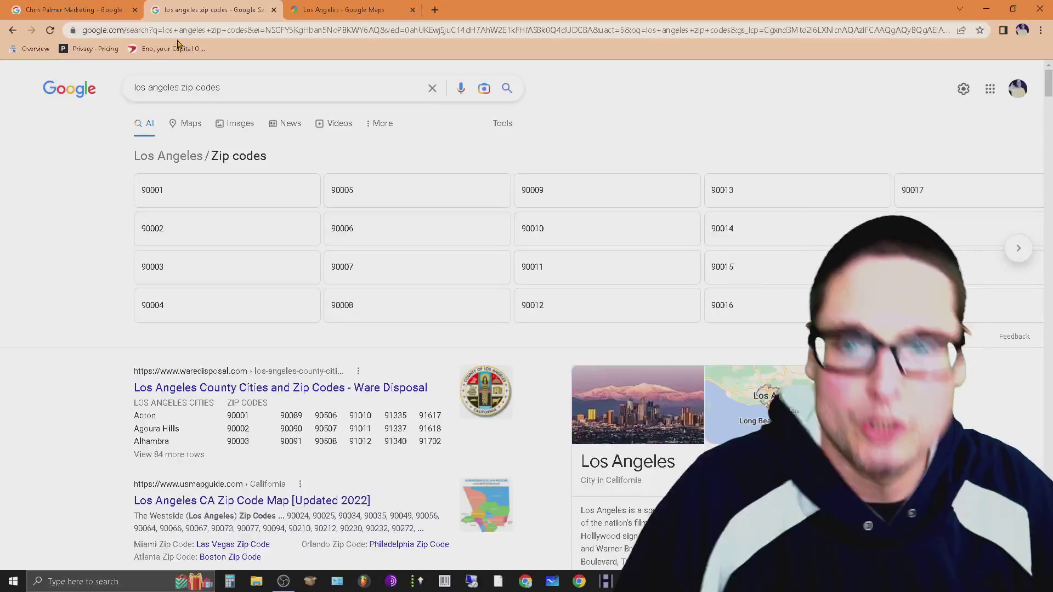
Edit the service area in the business information and add Tamaqua, PA, USA
click(40, 6)
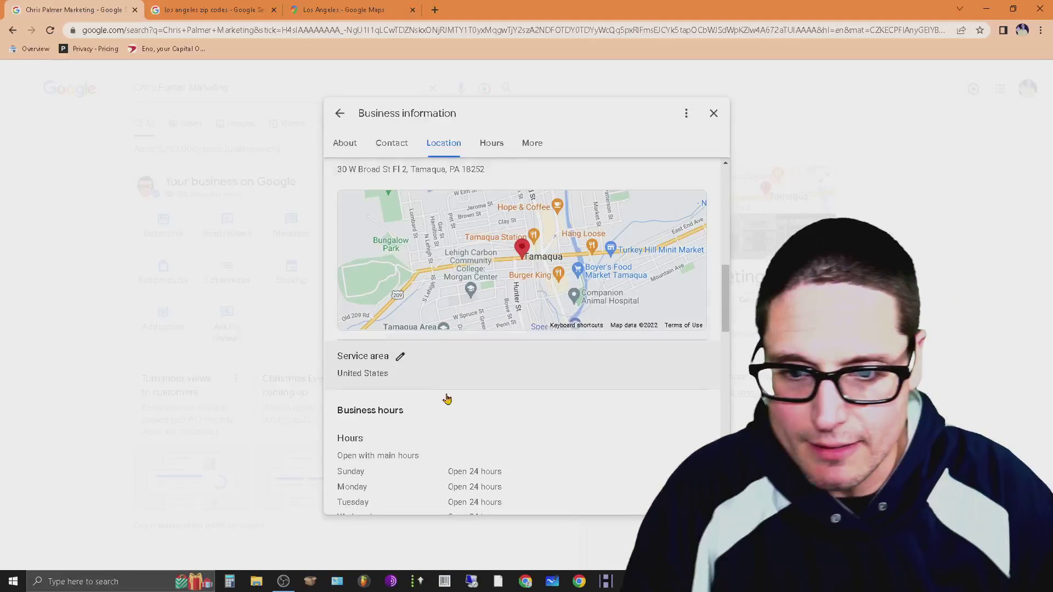
click(400, 360)
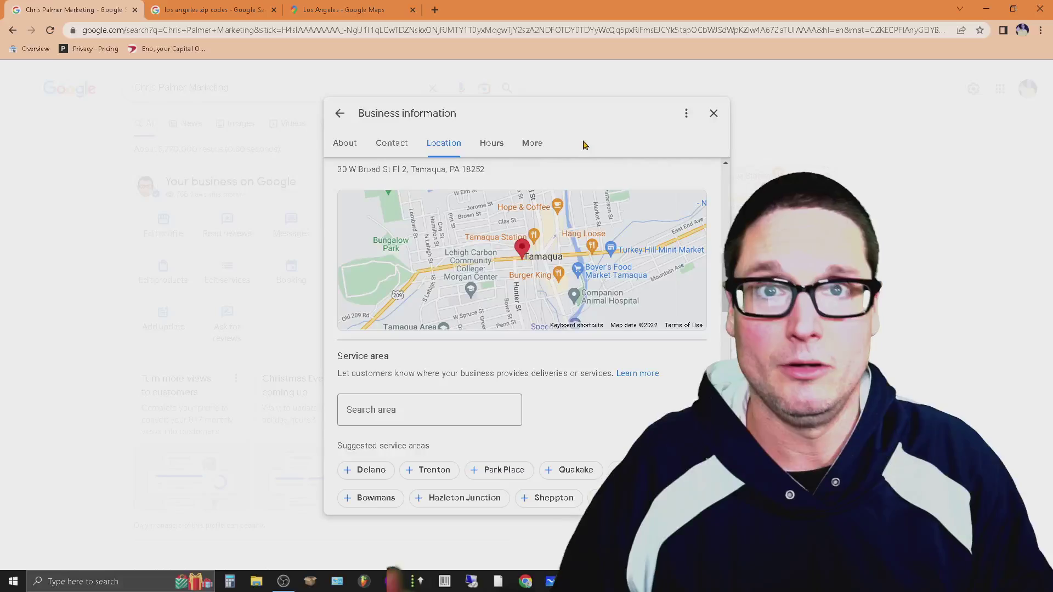
click(400, 400)
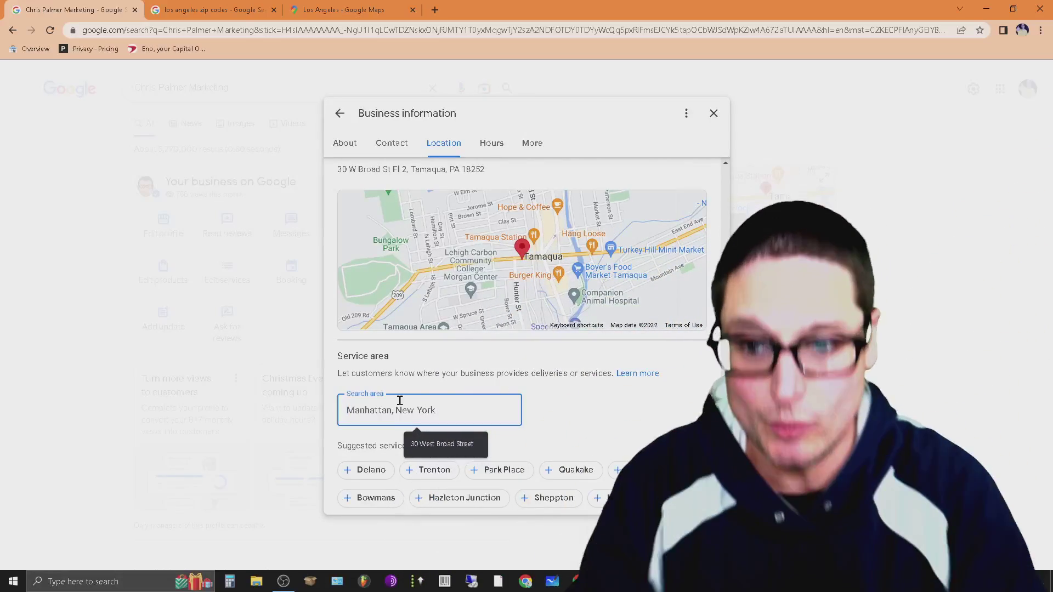
text(tamaqua)
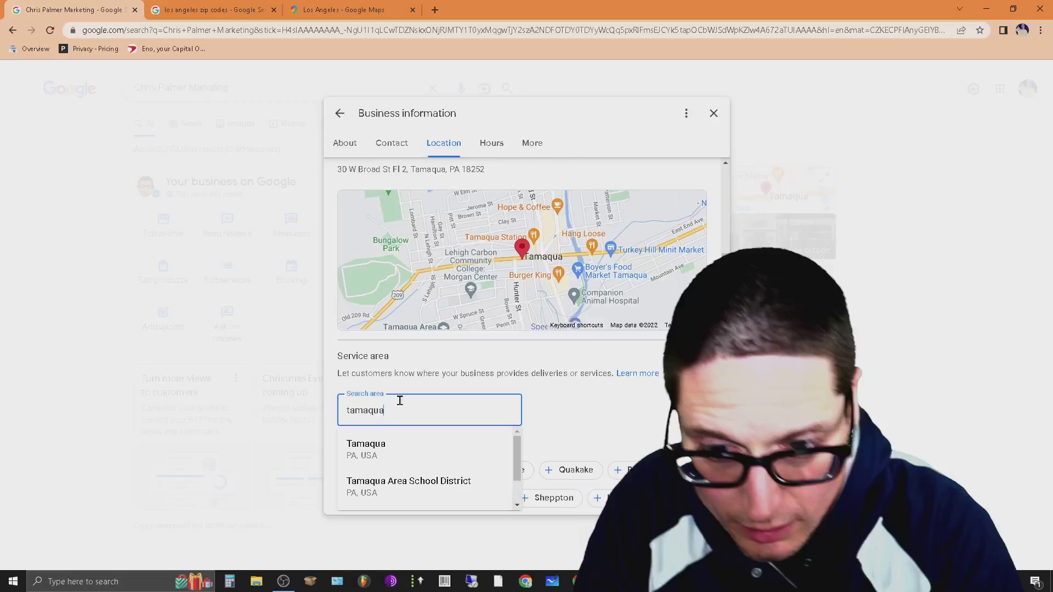
click(418, 446)
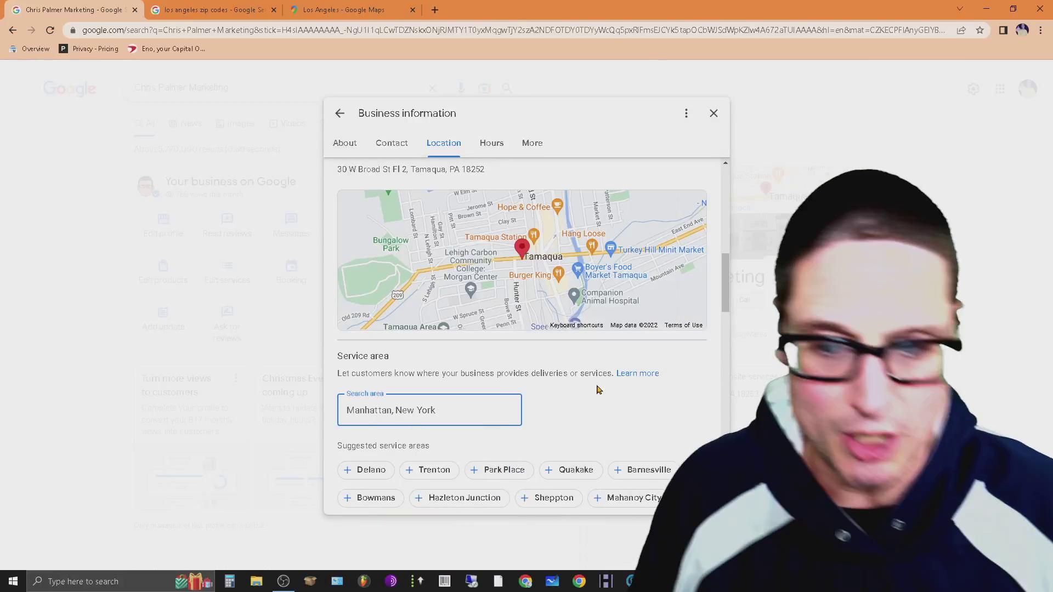
Search the service areas for Pennsylvania and add Pennsylvania, USA
text(nns)
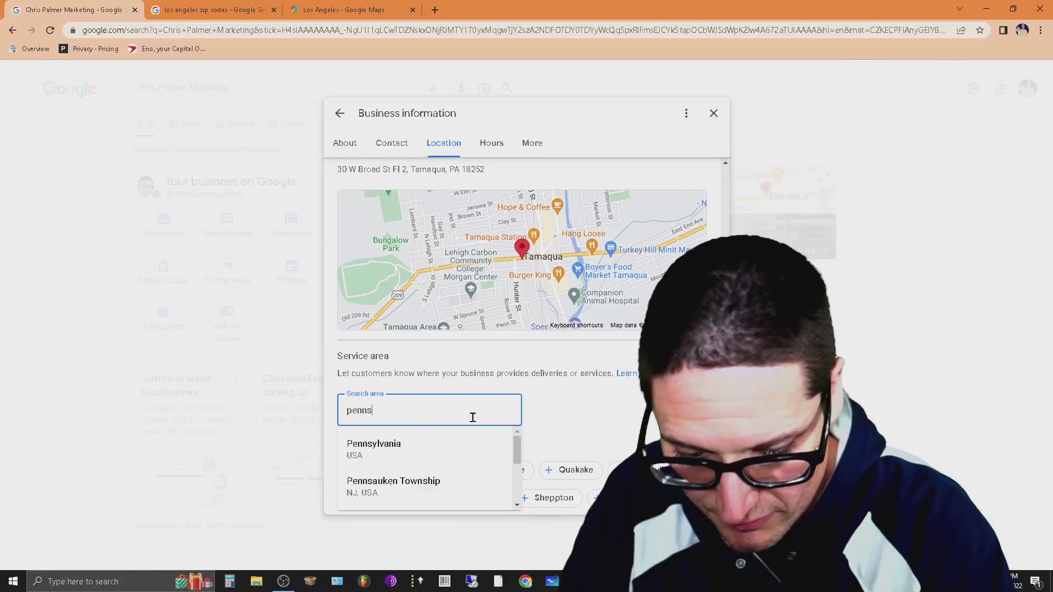
text(lvaian)
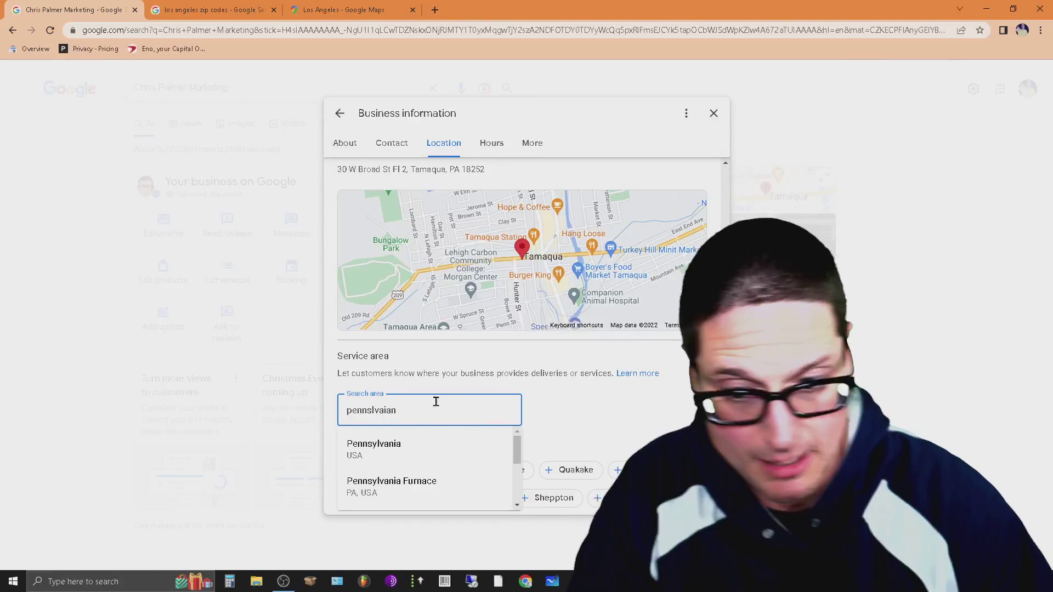
click(376, 447)
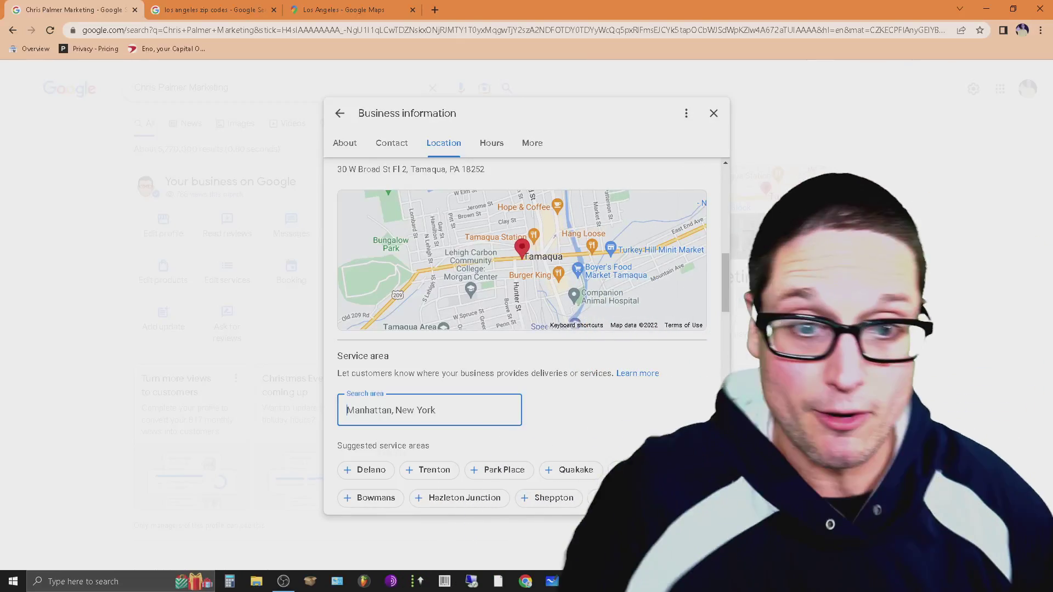
Keep the unsaved service area edits open and review the Los Angeles city boundary in Google Maps
click(714, 113)
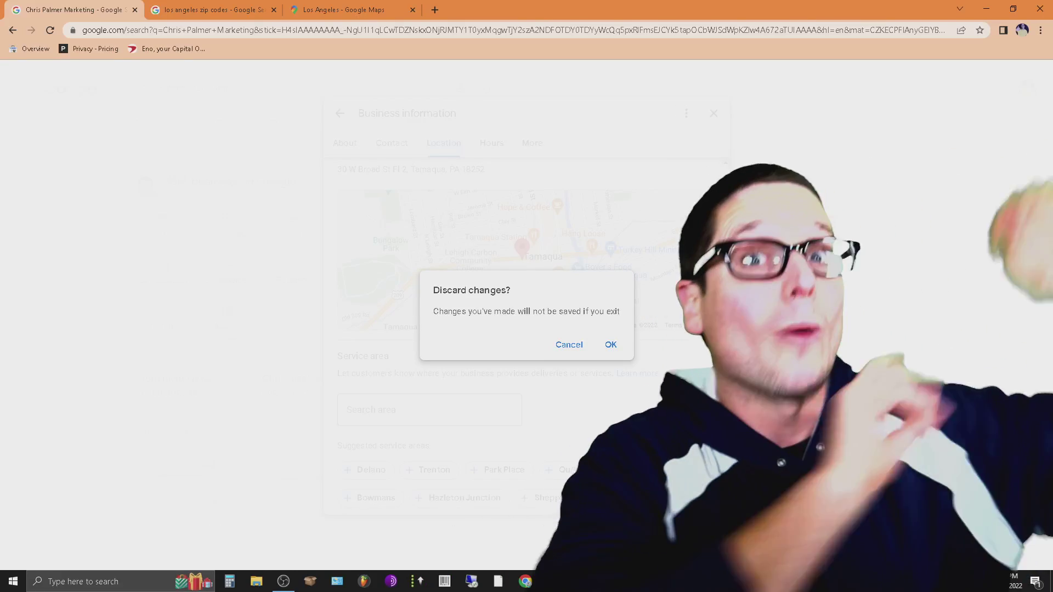
click(571, 357)
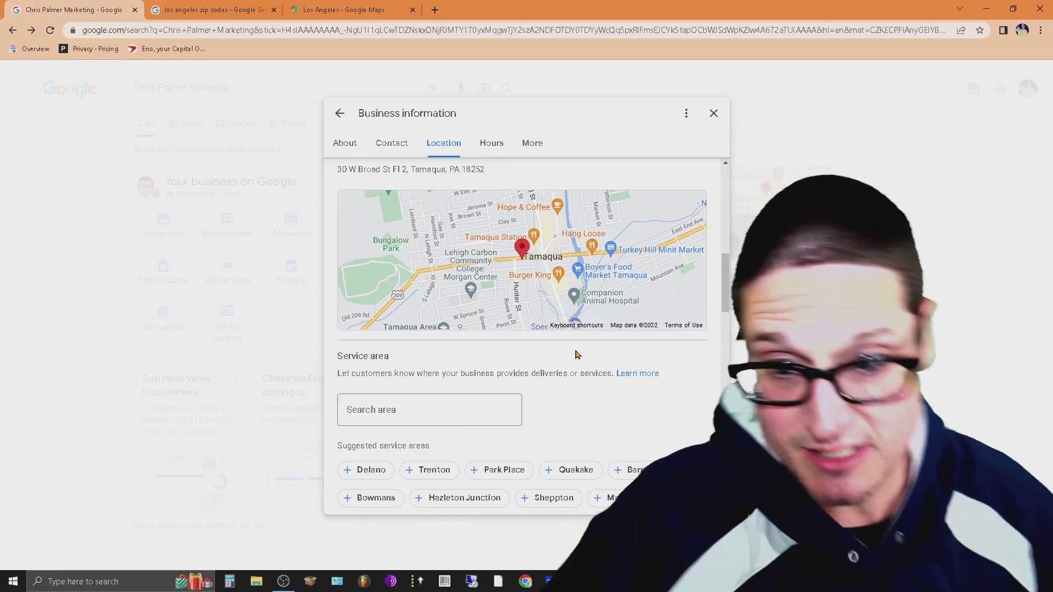
click(346, 7)
scroll(700, 351, down, 3)
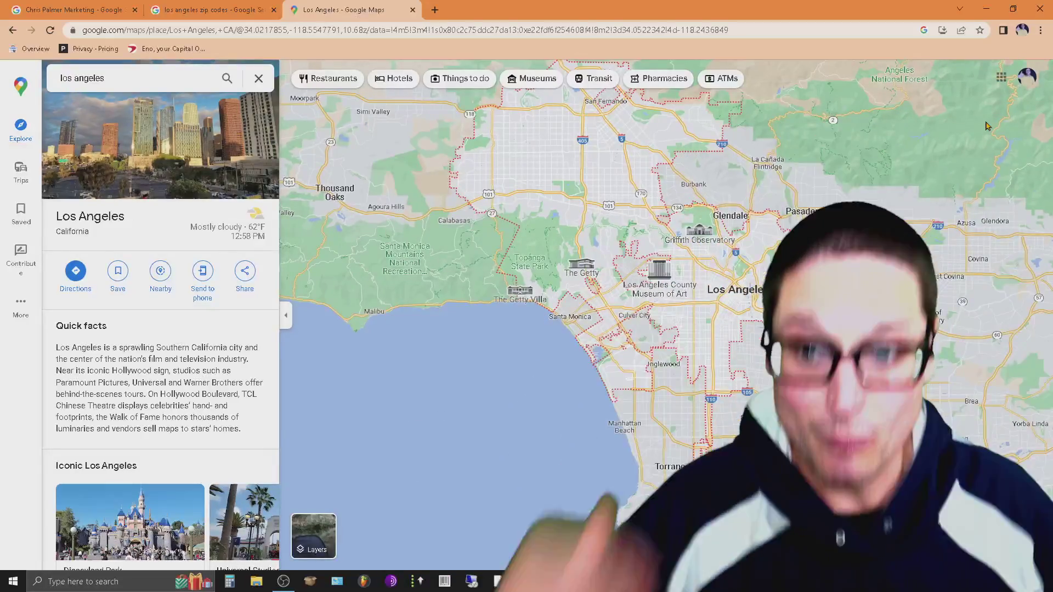
click(14, 8)
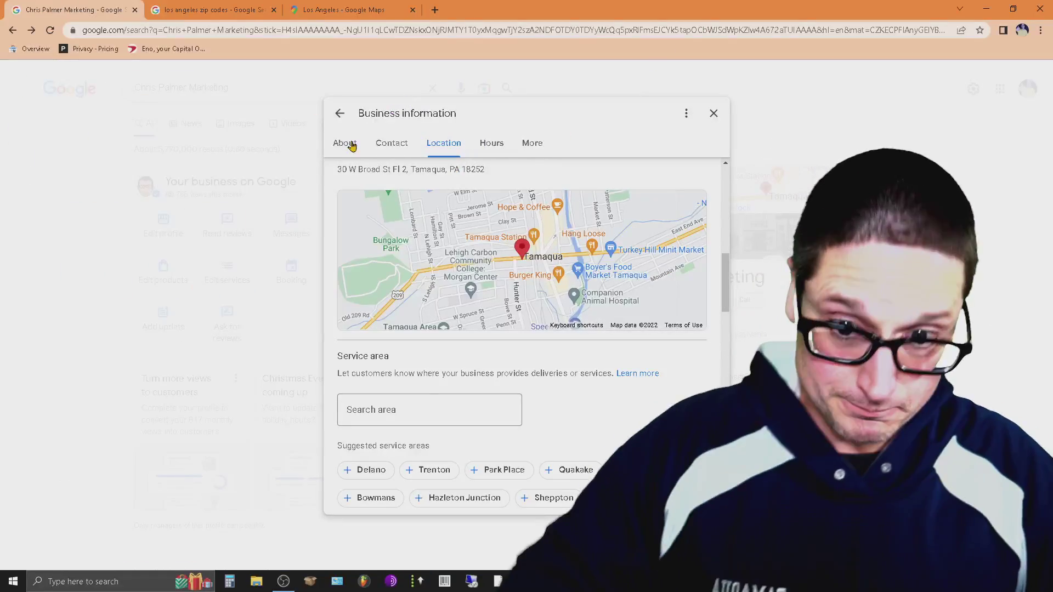
Discard the unsaved service area changes and view the product list of the business profile
click(714, 113)
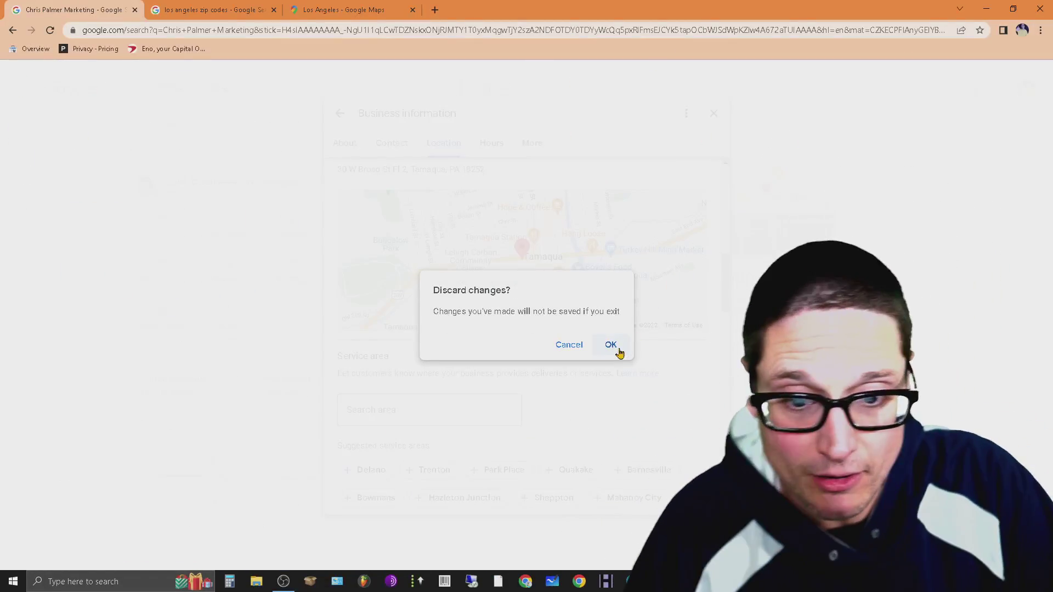
click(610, 345)
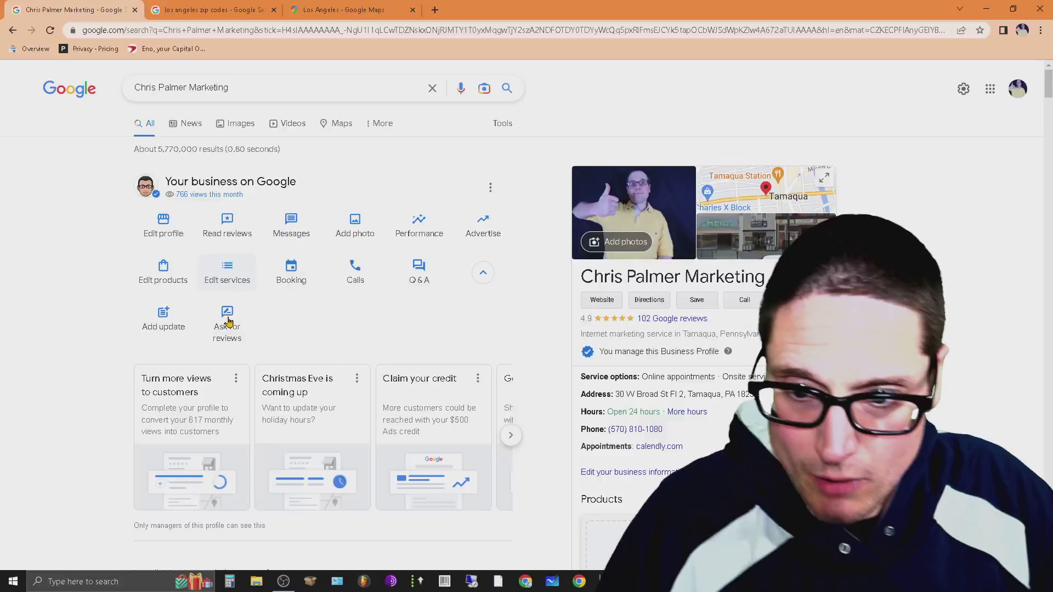
click(159, 283)
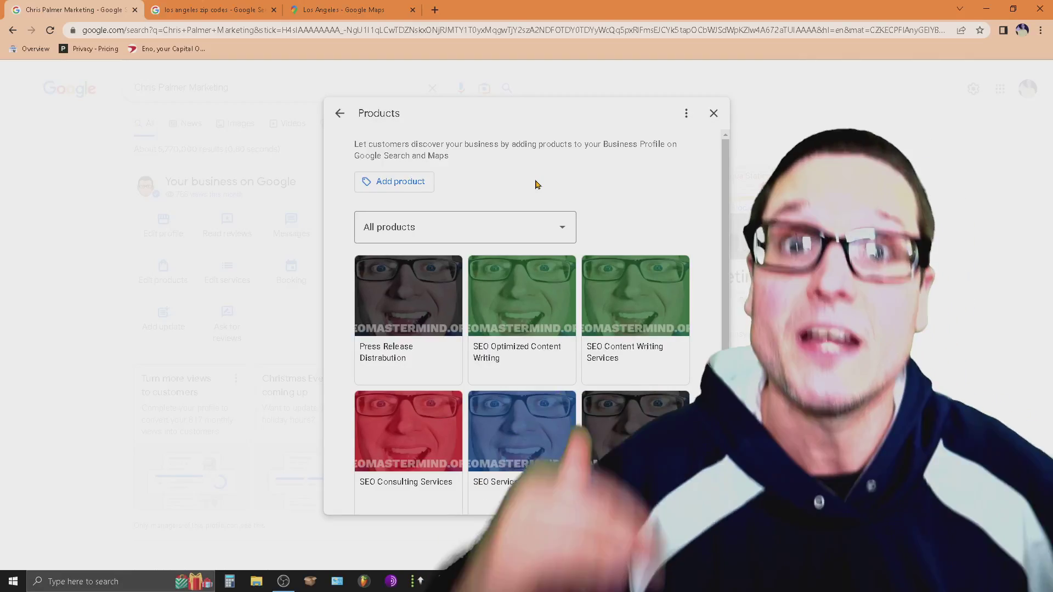
click(713, 113)
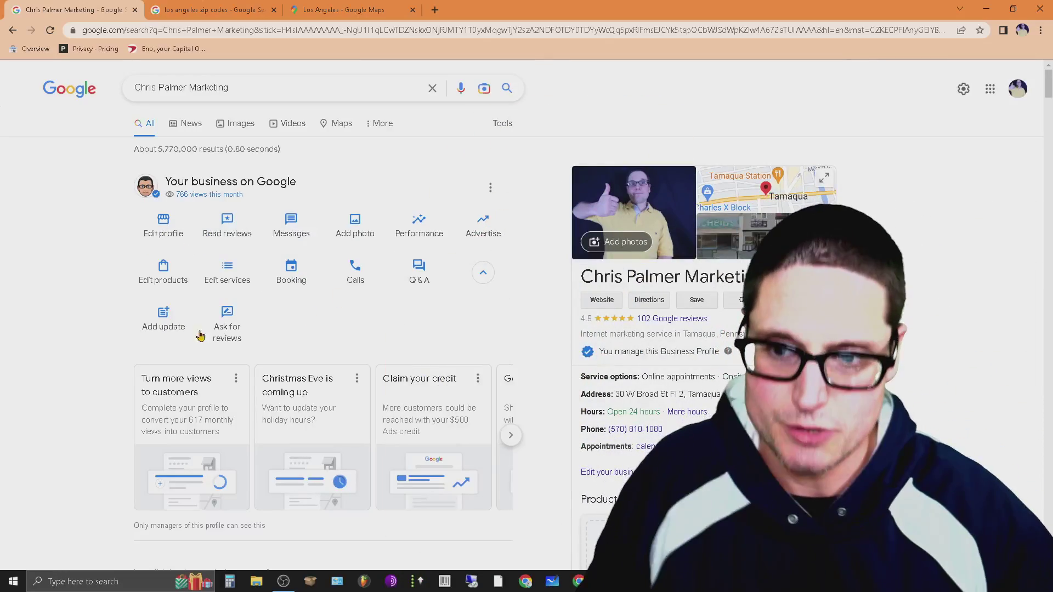
Open the service area in the profile's business information for editing and search the areas for "los angeles"
click(163, 226)
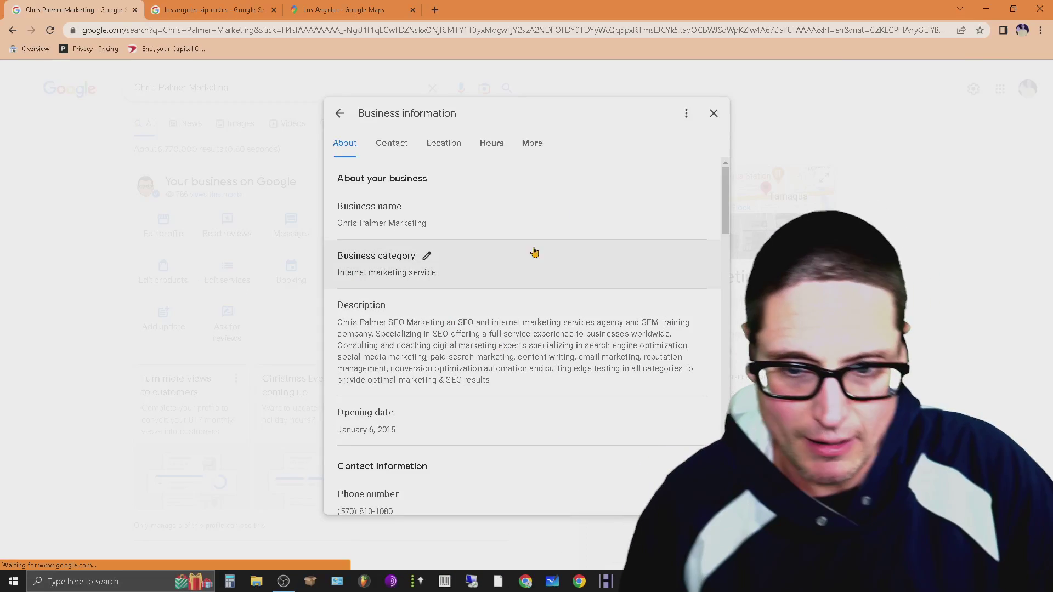
click(453, 144)
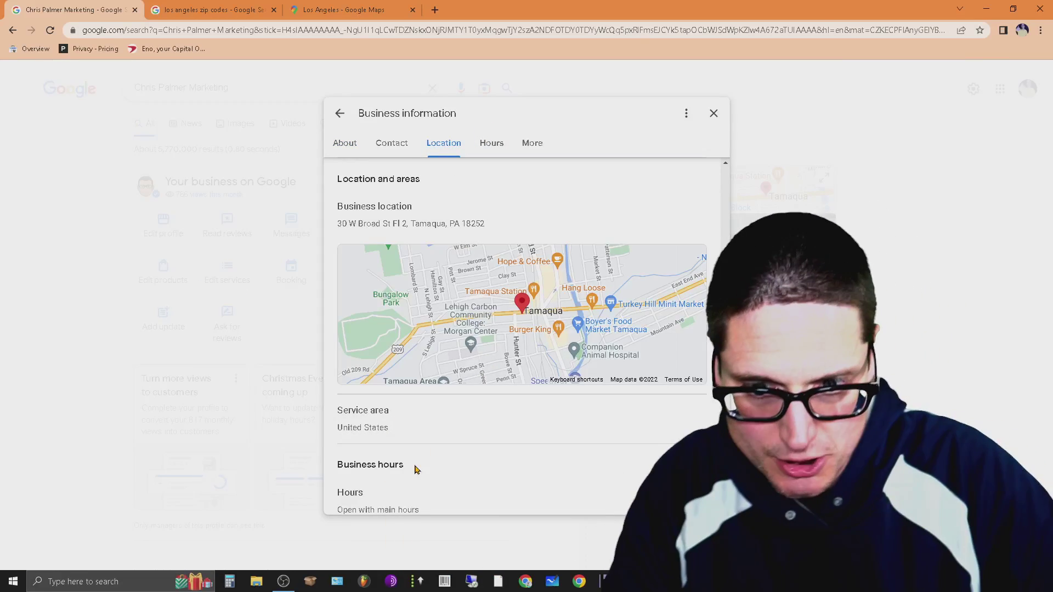
click(400, 420)
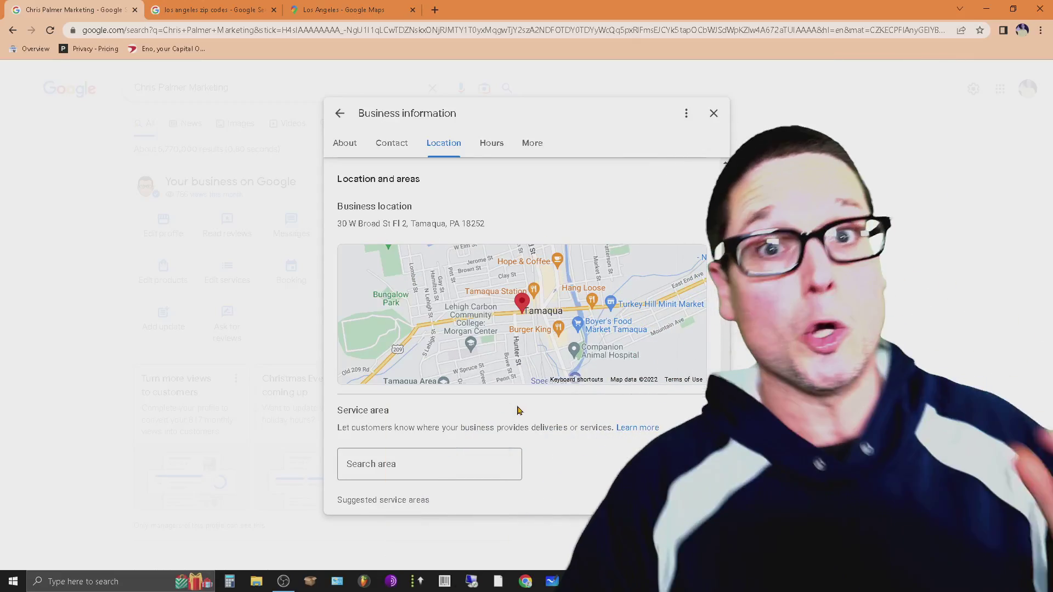
click(405, 474)
text(Manhattan, New York)
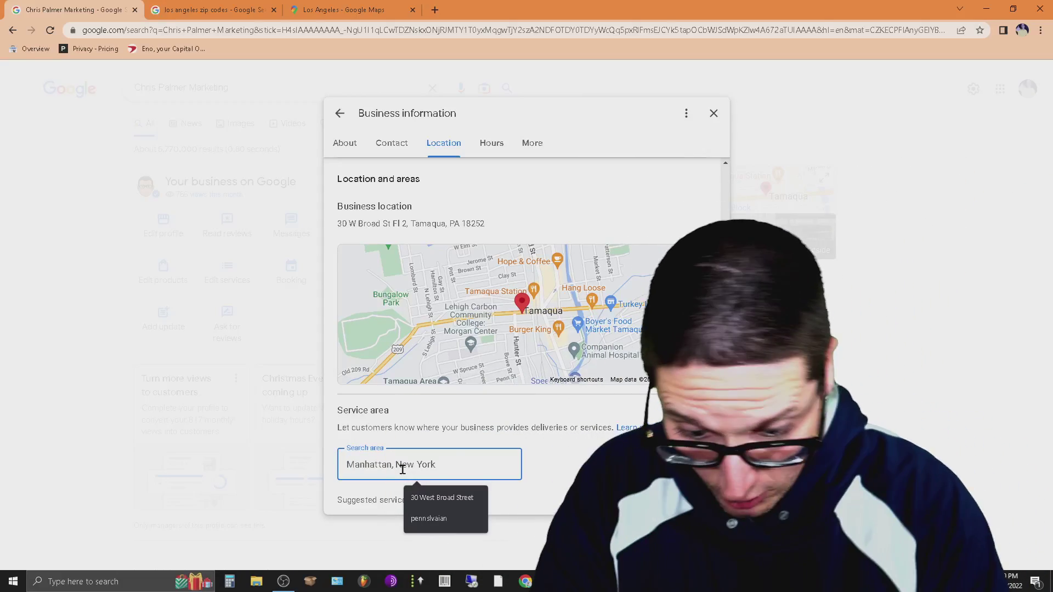
text(los angeles)
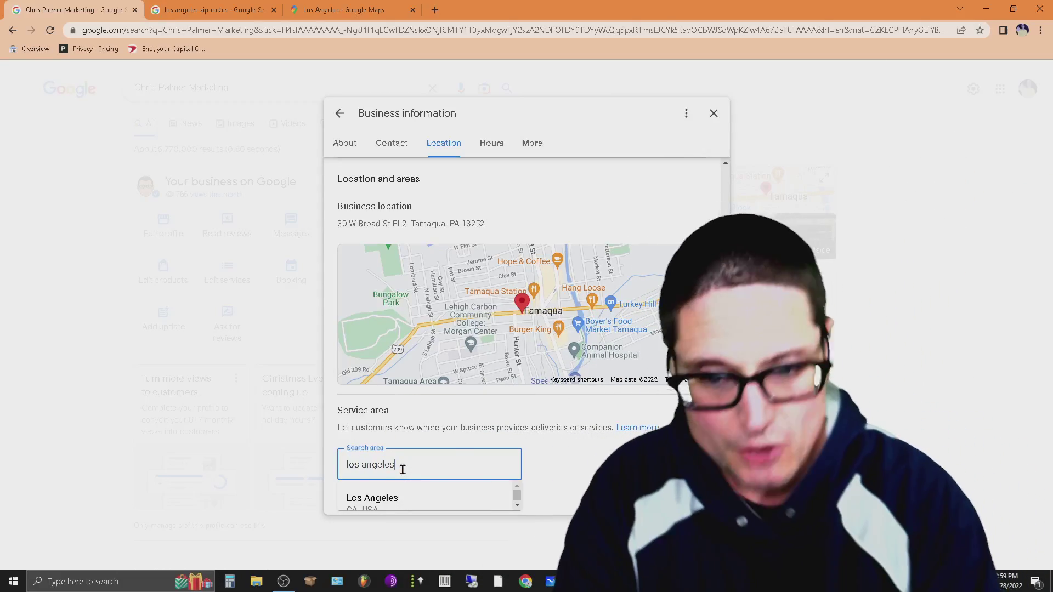
scroll(414, 464, down, 3)
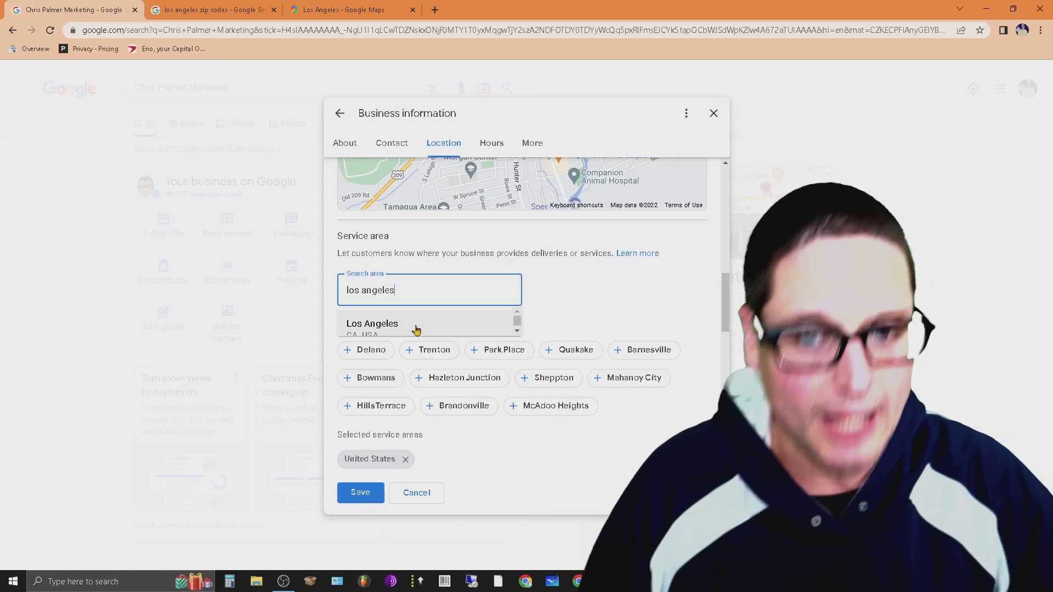